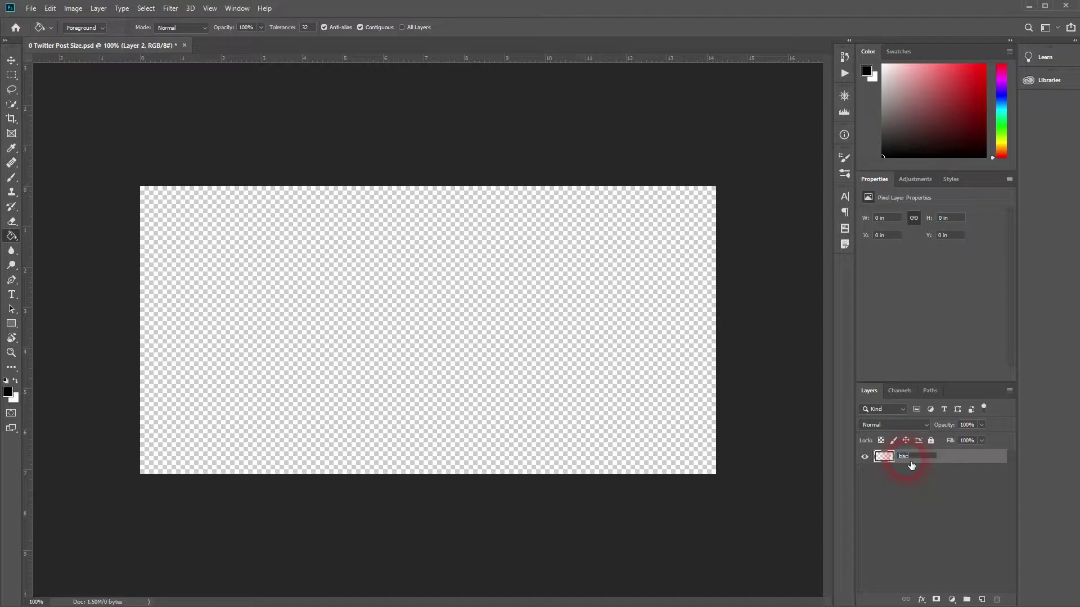
- Rename the layer as background and fill it with black using the Paint Bucket tool
{"action": "left_click", "coordinate": [910, 463]}
{"action": "right_click", "coordinate": [12, 236]}
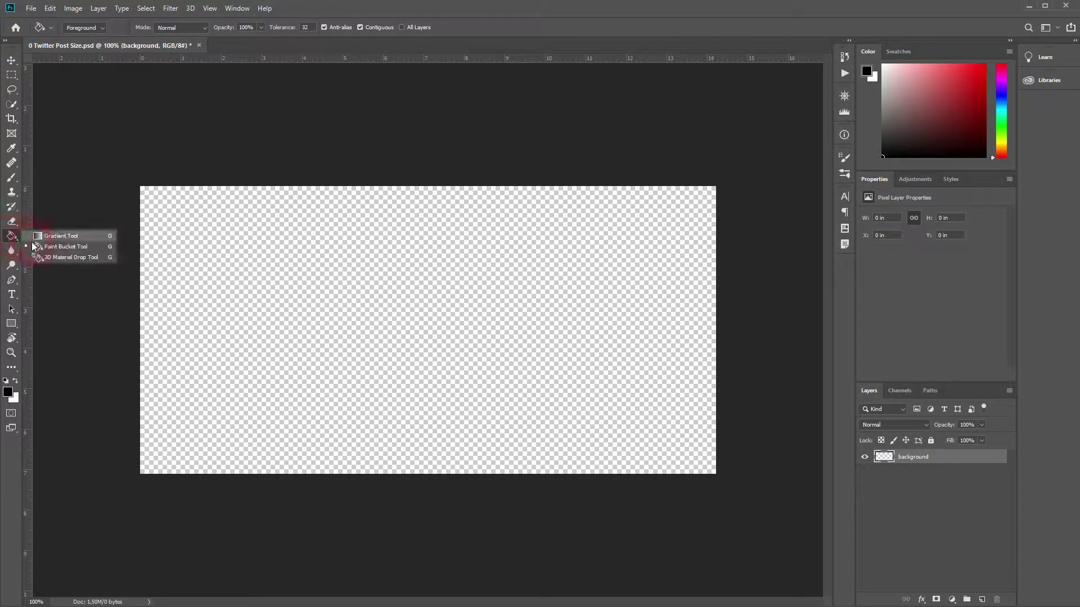
{"action": "left_click", "coordinate": [49, 246]}
{"action": "left_click", "coordinate": [17, 382]}
{"action": "left_click", "coordinate": [16, 382]}
{"action": "left_click", "coordinate": [328, 362]}
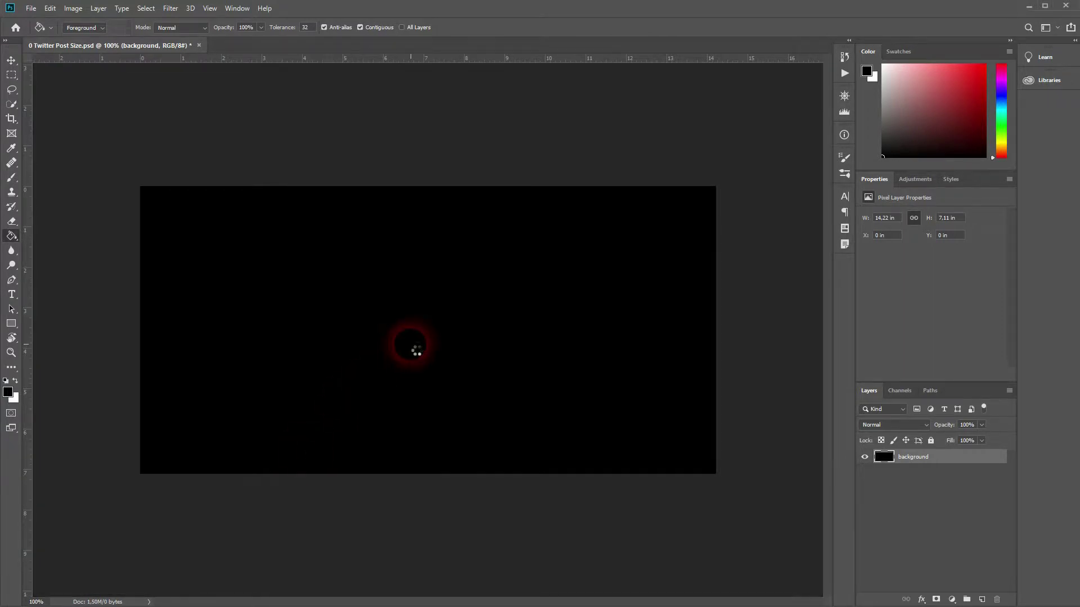
- Place the dose-juice photo in the document, hide its layer and move it beneath the background layer
{"action": "left_click_drag", "start_coordinate": [548, 332], "coordinate": [789, 310]}
{"action": "key", "text": "g"}
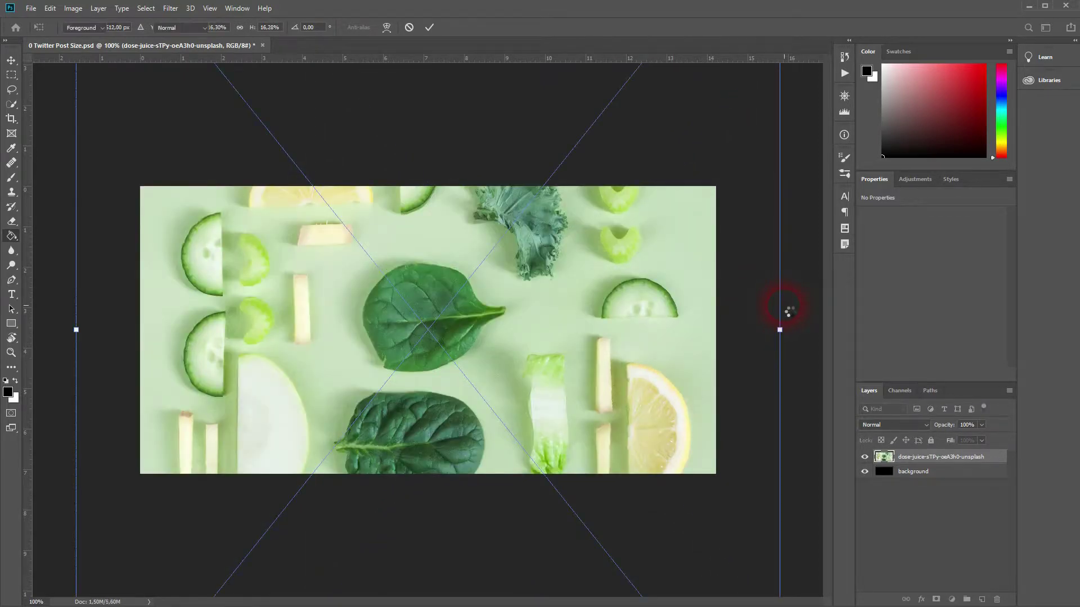
{"action": "left_click", "coordinate": [864, 457]}
{"action": "left_click_drag", "start_coordinate": [927, 462], "coordinate": [928, 503]}
- Render Clouds on the background layer in black and white
{"action": "left_click", "coordinate": [921, 459]}
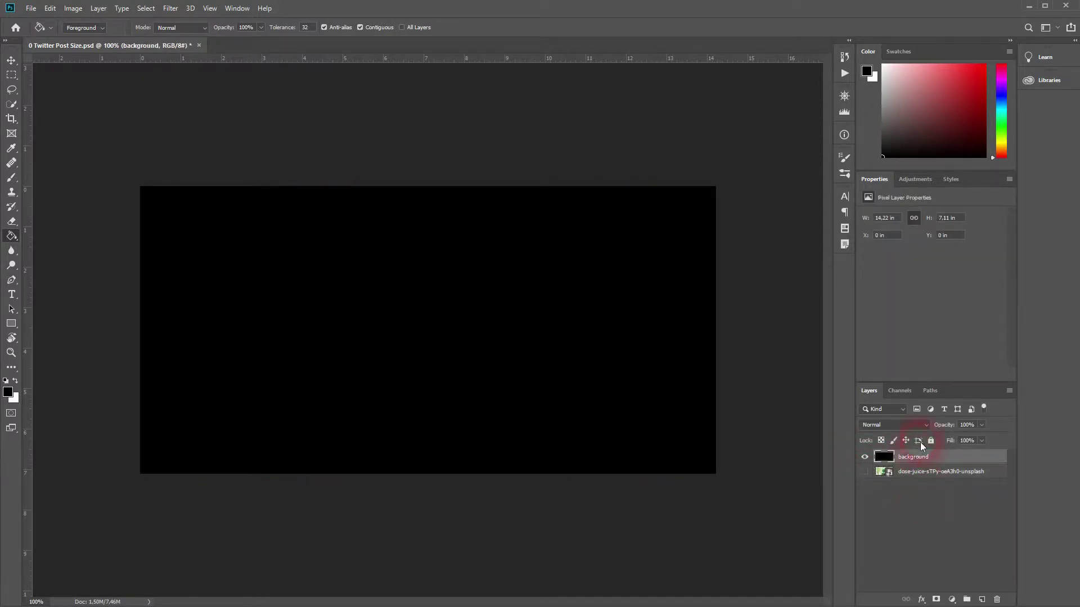
{"action": "left_click", "coordinate": [170, 8]}
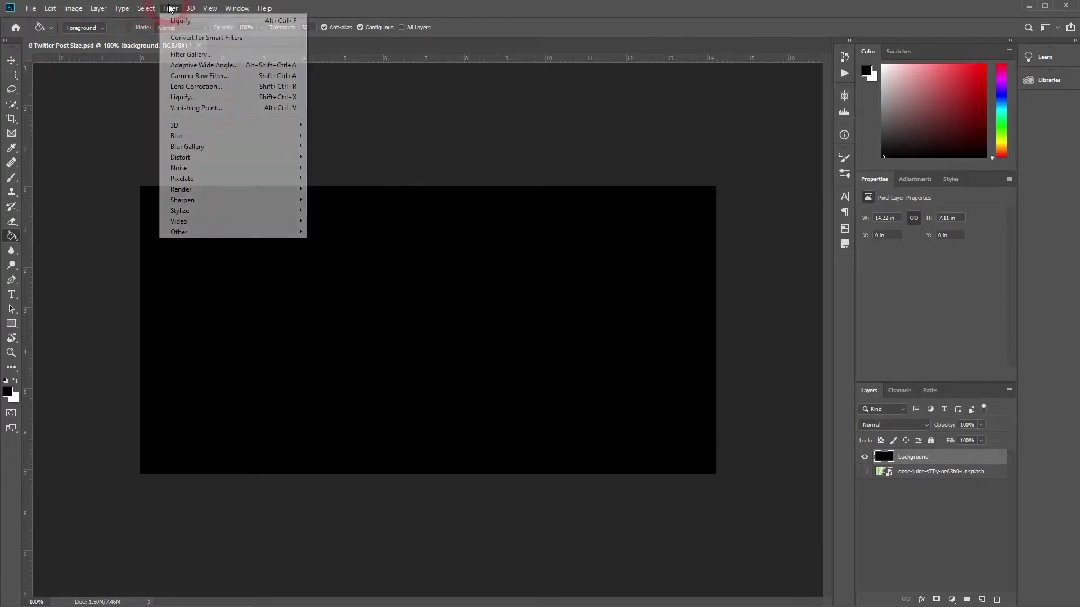
{"action": "left_click", "coordinate": [229, 191]}
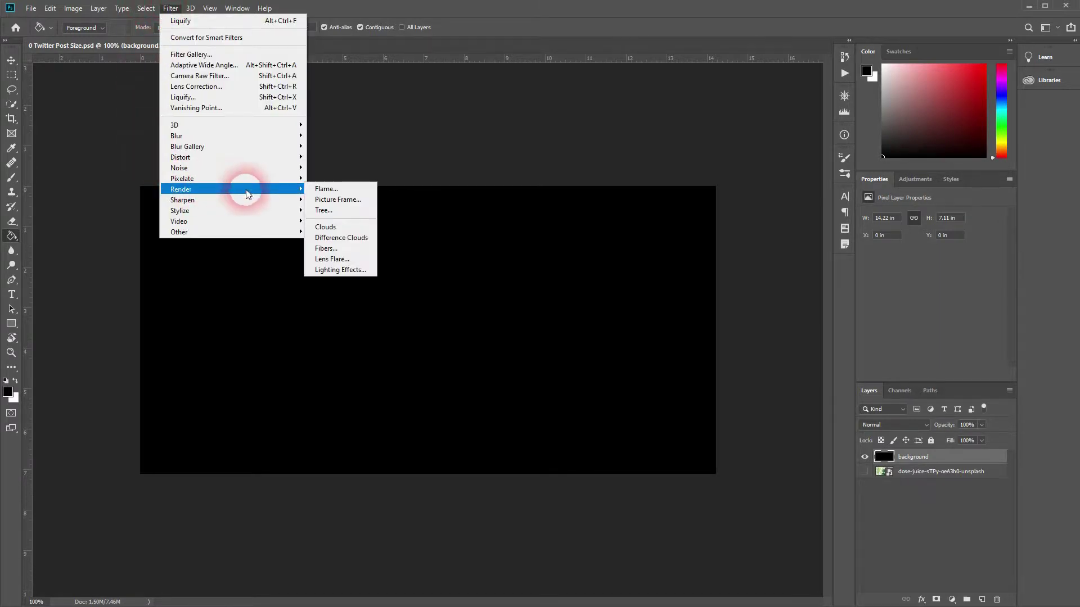
{"action": "left_click", "coordinate": [348, 228]}
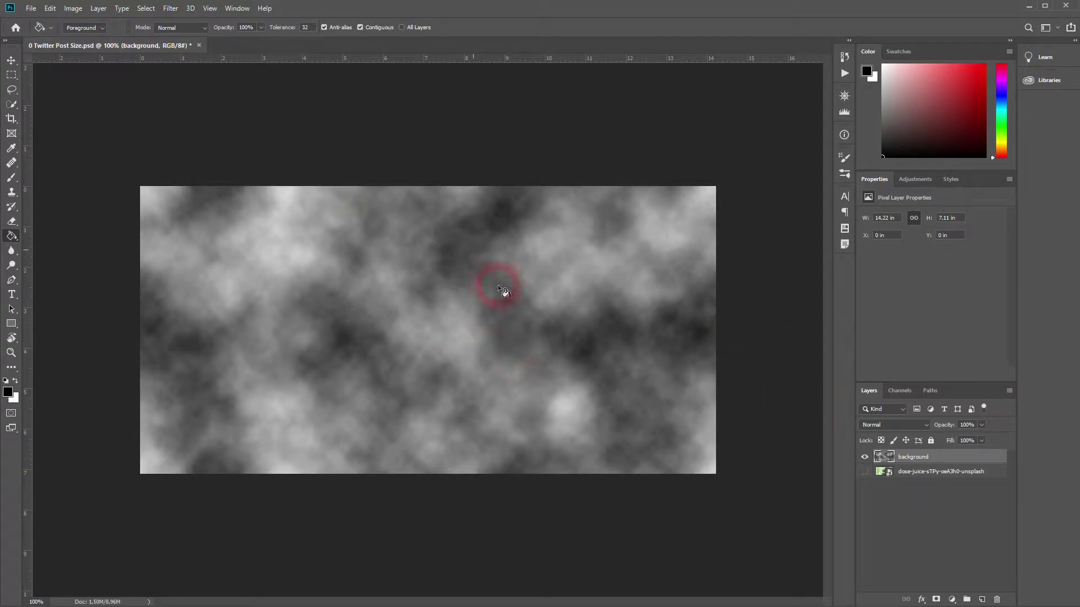
- Warp the clouds across the whole canvas into flowing marble-like swirls with the Liquify filter, using a brush size of about 107
{"action": "left_click", "coordinate": [170, 8]}
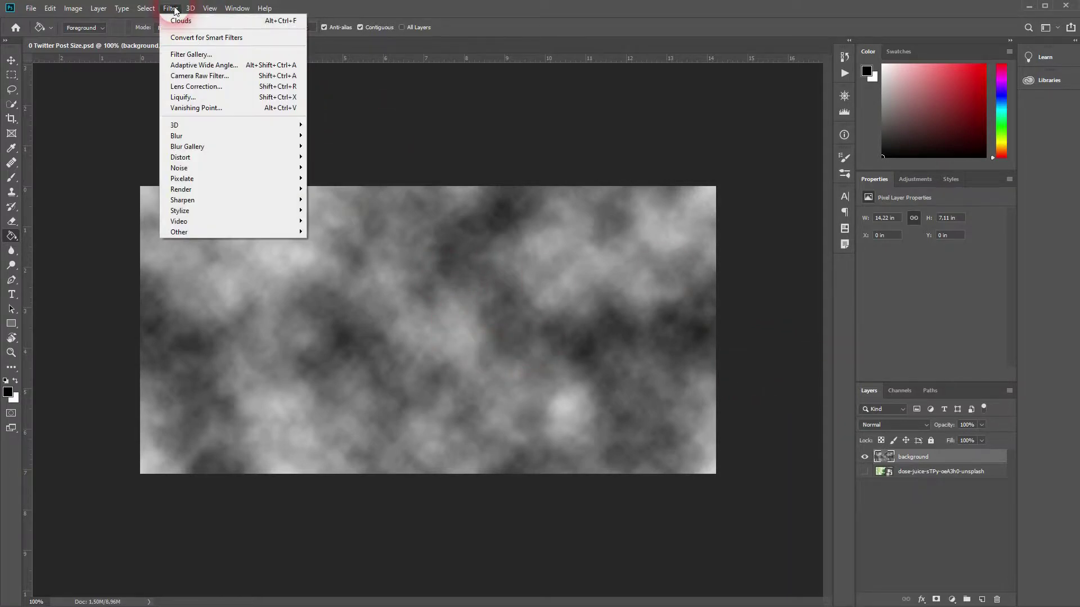
{"action": "left_click", "coordinate": [227, 102]}
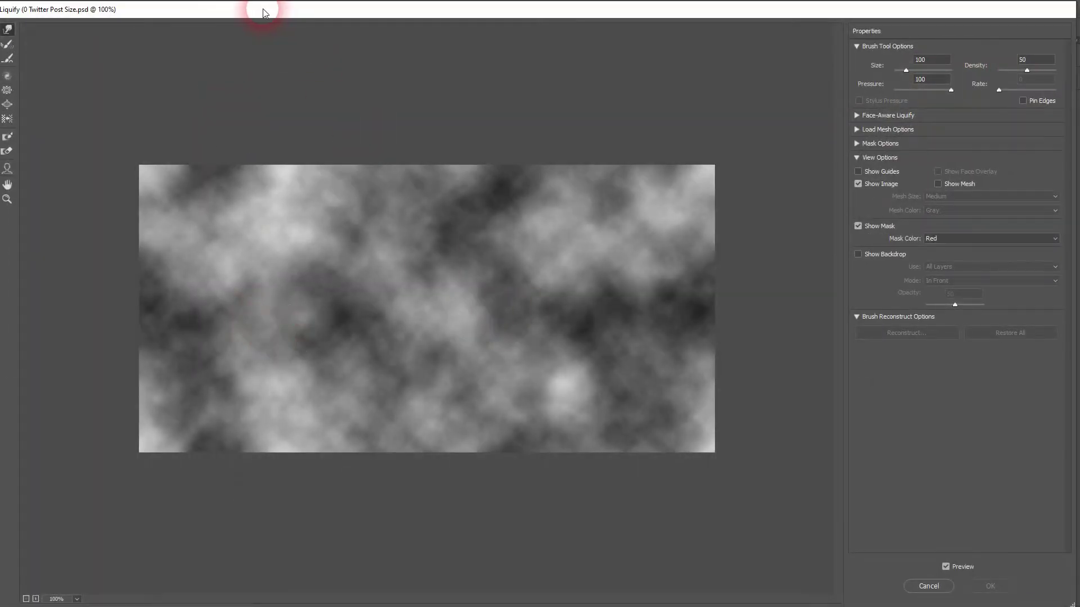
{"action": "left_click_drag", "start_coordinate": [259, 15], "coordinate": [264, 15]}
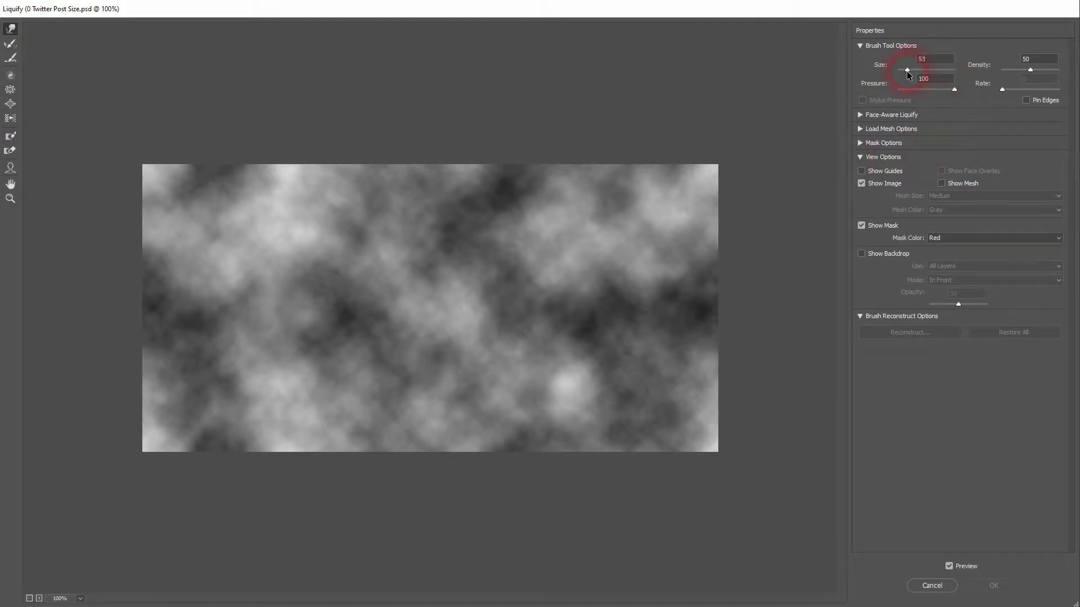
{"action": "left_click", "coordinate": [396, 323]}
{"action": "mouse_move", "coordinate": [397, 324]}
{"action": "left_mouse_down"}
{"action": "mouse_move", "coordinate": [352, 300]}
{"action": "mouse_move", "coordinate": [319, 343]}
{"action": "mouse_move", "coordinate": [564, 300]}
{"action": "mouse_move", "coordinate": [393, 282]}
{"action": "mouse_move", "coordinate": [556, 334]}
{"action": "mouse_move", "coordinate": [419, 325]}
{"action": "mouse_move", "coordinate": [502, 310]}
{"action": "mouse_move", "coordinate": [262, 308]}
{"action": "mouse_move", "coordinate": [429, 275]}
{"action": "mouse_move", "coordinate": [180, 352]}
{"action": "mouse_move", "coordinate": [288, 277]}
{"action": "mouse_move", "coordinate": [196, 286]}
{"action": "mouse_move", "coordinate": [191, 194]}
{"action": "mouse_move", "coordinate": [293, 215]}
{"action": "mouse_move", "coordinate": [212, 304]}
{"action": "mouse_move", "coordinate": [421, 223]}
{"action": "mouse_move", "coordinate": [362, 303]}
{"action": "mouse_move", "coordinate": [318, 232]}
{"action": "mouse_move", "coordinate": [604, 235]}
{"action": "mouse_move", "coordinate": [476, 252]}
{"action": "mouse_move", "coordinate": [440, 226]}
{"action": "mouse_move", "coordinate": [310, 188]}
{"action": "mouse_move", "coordinate": [326, 210]}
{"action": "mouse_move", "coordinate": [184, 362]}
{"action": "mouse_move", "coordinate": [213, 389]}
{"action": "mouse_move", "coordinate": [329, 384]}
{"action": "mouse_move", "coordinate": [414, 397]}
{"action": "mouse_move", "coordinate": [439, 433]}
{"action": "mouse_move", "coordinate": [540, 358]}
{"action": "mouse_move", "coordinate": [667, 362]}
{"action": "mouse_move", "coordinate": [706, 393]}
{"action": "mouse_move", "coordinate": [741, 391]}
{"action": "mouse_move", "coordinate": [647, 353]}
{"action": "mouse_move", "coordinate": [621, 244]}
{"action": "mouse_move", "coordinate": [686, 172]}
{"action": "mouse_move", "coordinate": [657, 182]}
{"action": "mouse_move", "coordinate": [572, 264]}
{"action": "mouse_move", "coordinate": [392, 320]}
{"action": "mouse_move", "coordinate": [366, 396]}
{"action": "mouse_move", "coordinate": [390, 287]}
{"action": "mouse_move", "coordinate": [540, 367]}
{"action": "mouse_move", "coordinate": [307, 347]}
{"action": "mouse_move", "coordinate": [594, 290]}
{"action": "mouse_move", "coordinate": [493, 391]}
{"action": "mouse_move", "coordinate": [667, 324]}
{"action": "mouse_move", "coordinate": [632, 375]}
{"action": "mouse_move", "coordinate": [737, 307]}
{"action": "mouse_move", "coordinate": [637, 344]}
{"action": "mouse_move", "coordinate": [776, 302]}
{"action": "mouse_move", "coordinate": [713, 275]}
{"action": "mouse_move", "coordinate": [834, 223]}
{"action": "mouse_move", "coordinate": [803, 277]}
{"action": "mouse_move", "coordinate": [691, 293]}
{"action": "mouse_move", "coordinate": [652, 266]}
{"action": "mouse_move", "coordinate": [783, 193]}
{"action": "mouse_move", "coordinate": [667, 219]}
{"action": "mouse_move", "coordinate": [772, 167]}
{"action": "mouse_move", "coordinate": [690, 200]}
{"action": "mouse_move", "coordinate": [695, 174]}
{"action": "mouse_move", "coordinate": [745, 127]}
{"action": "mouse_move", "coordinate": [638, 188]}
{"action": "mouse_move", "coordinate": [604, 115]}
{"action": "mouse_move", "coordinate": [557, 65]}
{"action": "mouse_move", "coordinate": [547, 208]}
{"action": "mouse_move", "coordinate": [347, 100]}
{"action": "mouse_move", "coordinate": [350, 194]}
{"action": "mouse_move", "coordinate": [256, 171]}
{"action": "mouse_move", "coordinate": [272, 193]}
{"action": "mouse_move", "coordinate": [109, 270]}
{"action": "mouse_move", "coordinate": [130, 336]}
{"action": "mouse_move", "coordinate": [200, 394]}
{"action": "mouse_move", "coordinate": [203, 441]}
{"action": "mouse_move", "coordinate": [118, 405]}
{"action": "mouse_move", "coordinate": [99, 568]}
{"action": "mouse_move", "coordinate": [202, 453]}
{"action": "mouse_move", "coordinate": [350, 514]}
{"action": "mouse_move", "coordinate": [573, 379]}
{"action": "mouse_move", "coordinate": [378, 453]}
{"action": "mouse_move", "coordinate": [424, 482]}
{"action": "mouse_move", "coordinate": [417, 513]}
{"action": "mouse_move", "coordinate": [499, 357]}
{"action": "mouse_move", "coordinate": [535, 421]}
{"action": "mouse_move", "coordinate": [578, 277]}
{"action": "mouse_move", "coordinate": [761, 542]}
{"action": "left_mouse_up"}
{"action": "left_click", "coordinate": [1006, 589]}
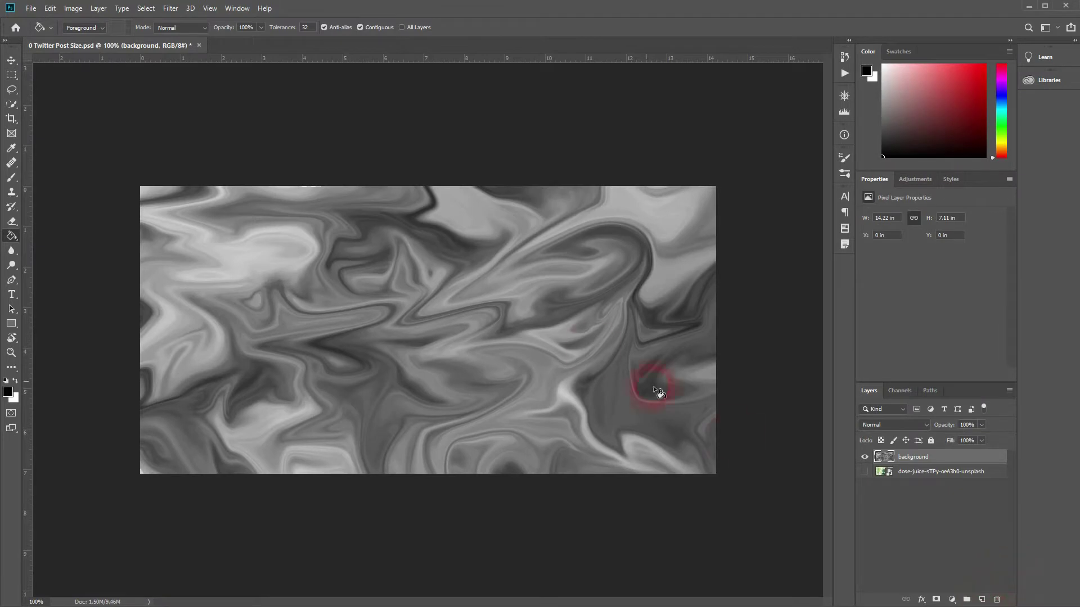
- Add a Gradient Map adjustment layer above the background layer and apply the Black, White preset to it
{"action": "left_click", "coordinate": [958, 599]}
{"action": "left_click", "coordinate": [980, 587]}
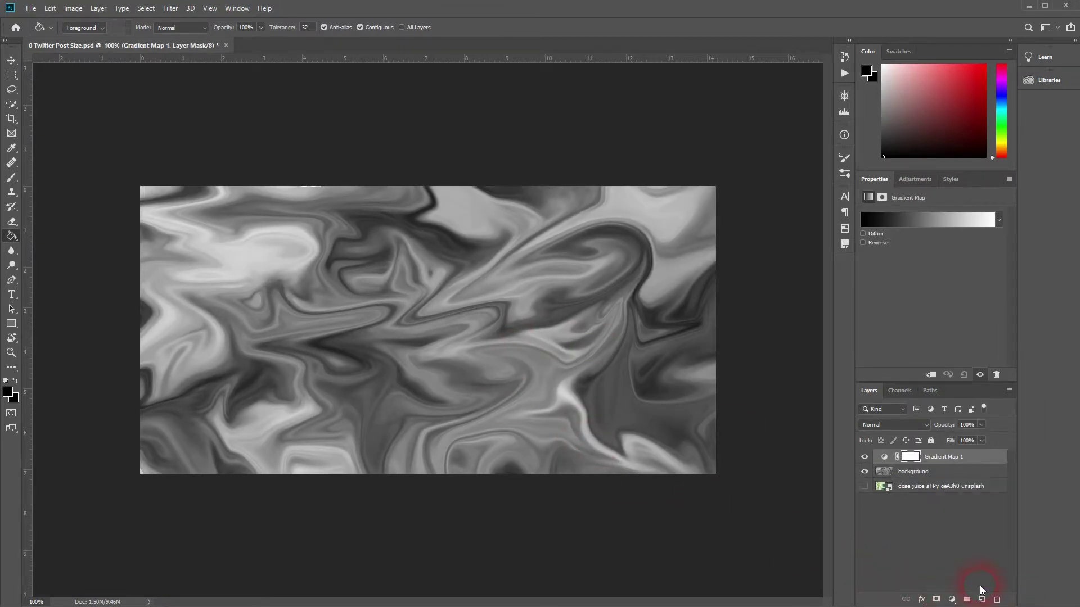
{"action": "left_click", "coordinate": [998, 221]}
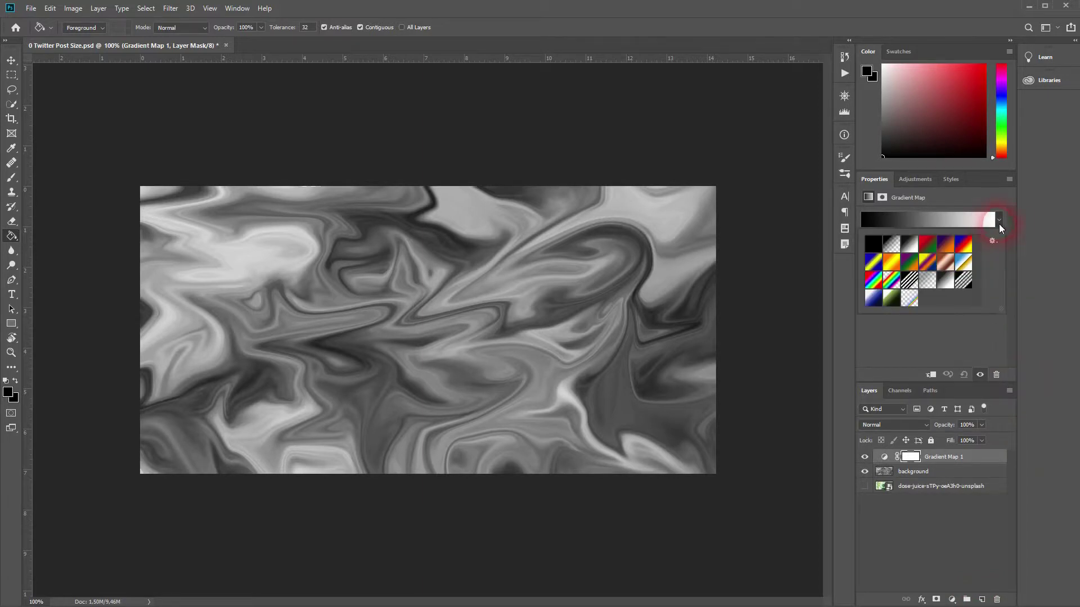
{"action": "left_click", "coordinate": [928, 246]}
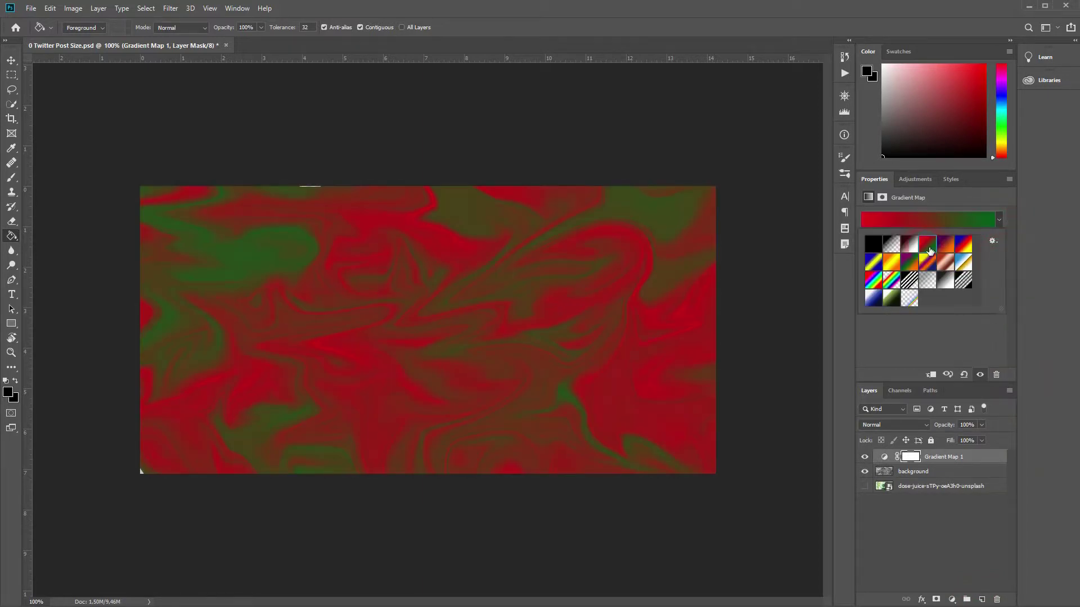
{"action": "left_click", "coordinate": [898, 245]}
{"action": "left_click", "coordinate": [911, 247]}
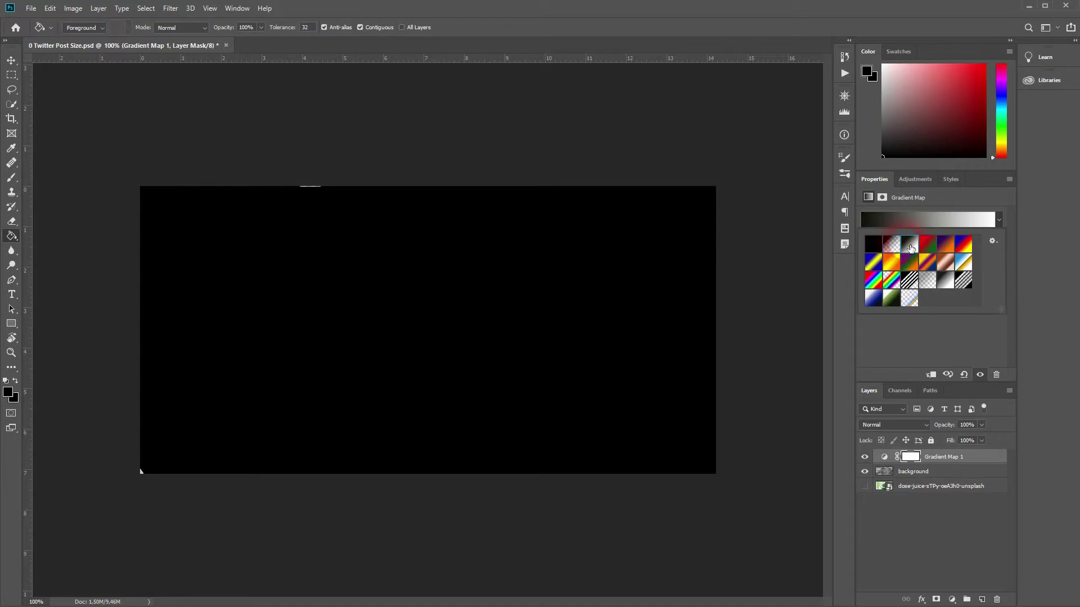
- Replace the gradient presets with the Color Harmonies 1 set and undo the trial of the solid black gradient
{"action": "left_click", "coordinate": [874, 245]}
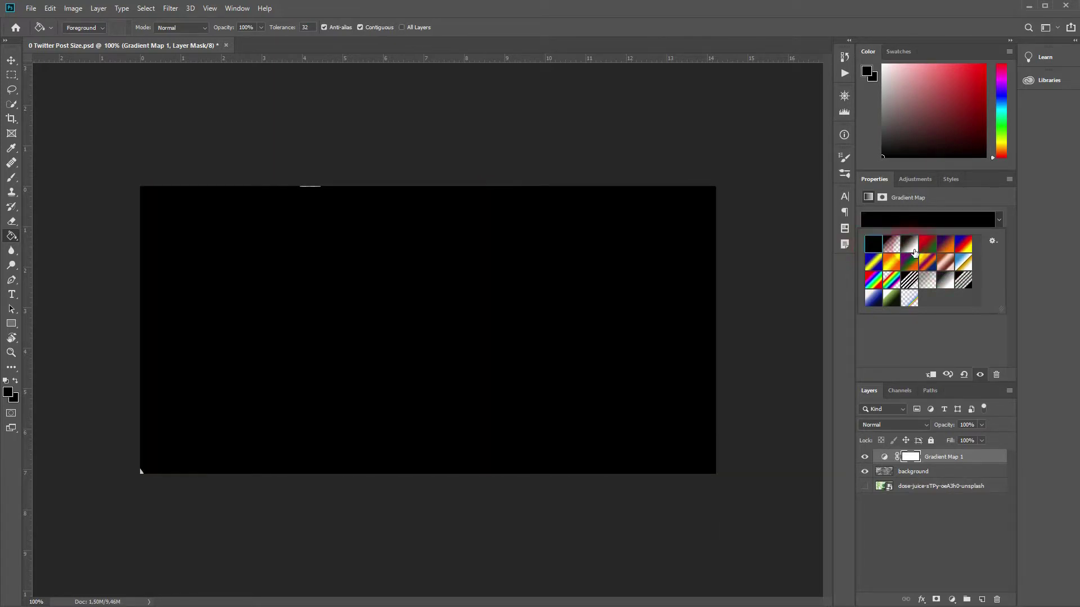
{"action": "left_click", "coordinate": [993, 241]}
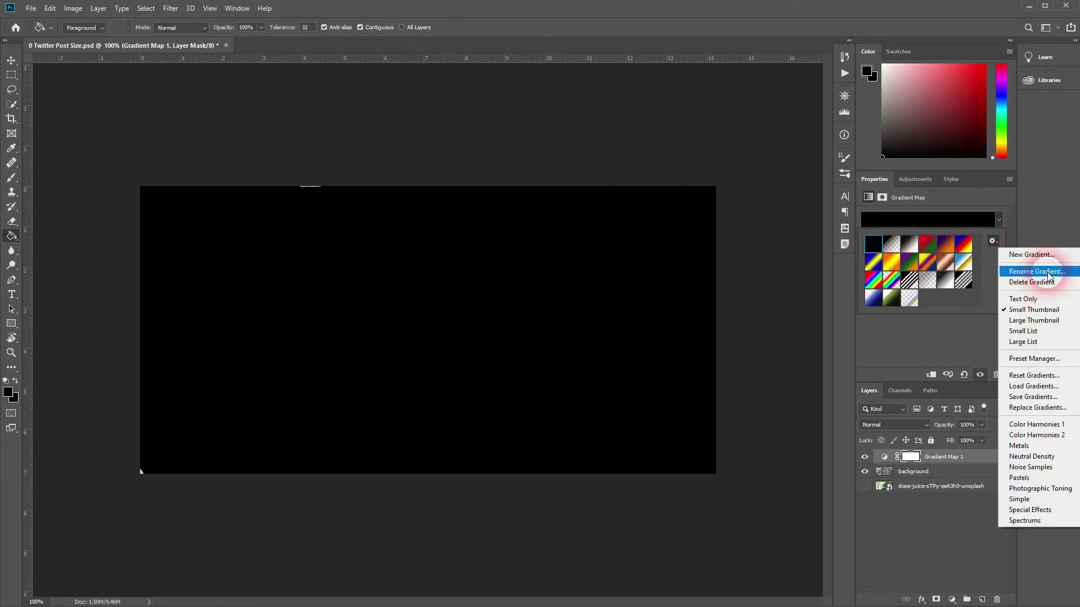
{"action": "left_click", "coordinate": [1038, 426]}
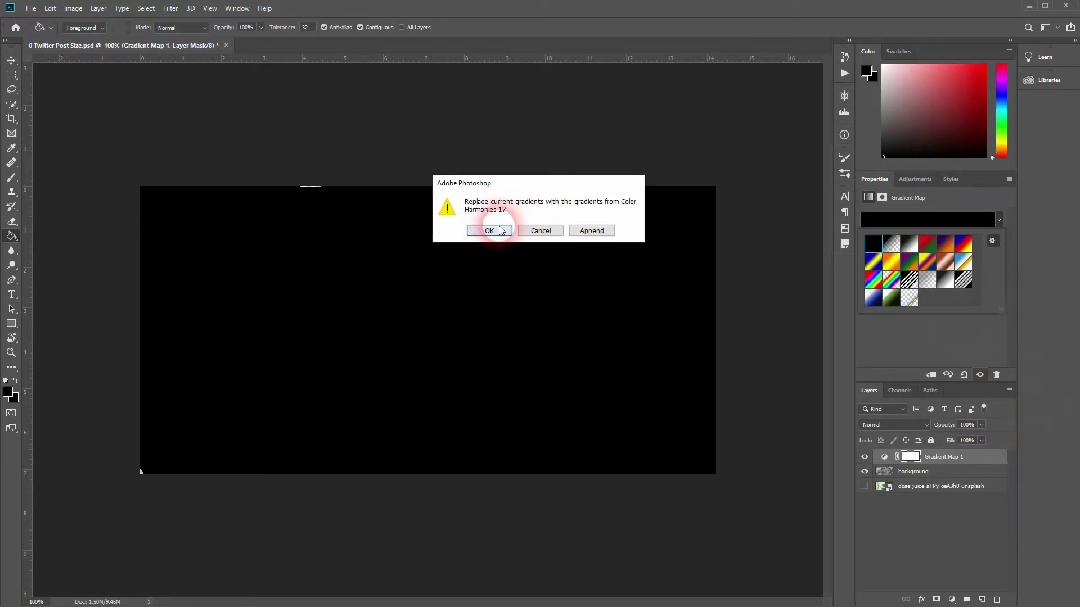
{"action": "left_click", "coordinate": [492, 230]}
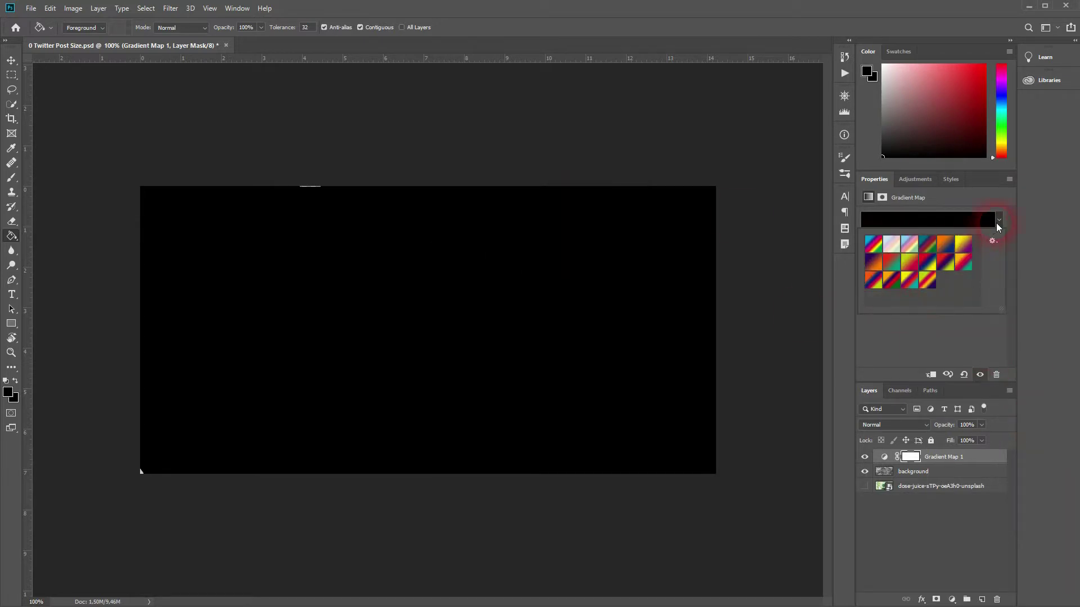
{"action": "left_click", "coordinate": [949, 329]}
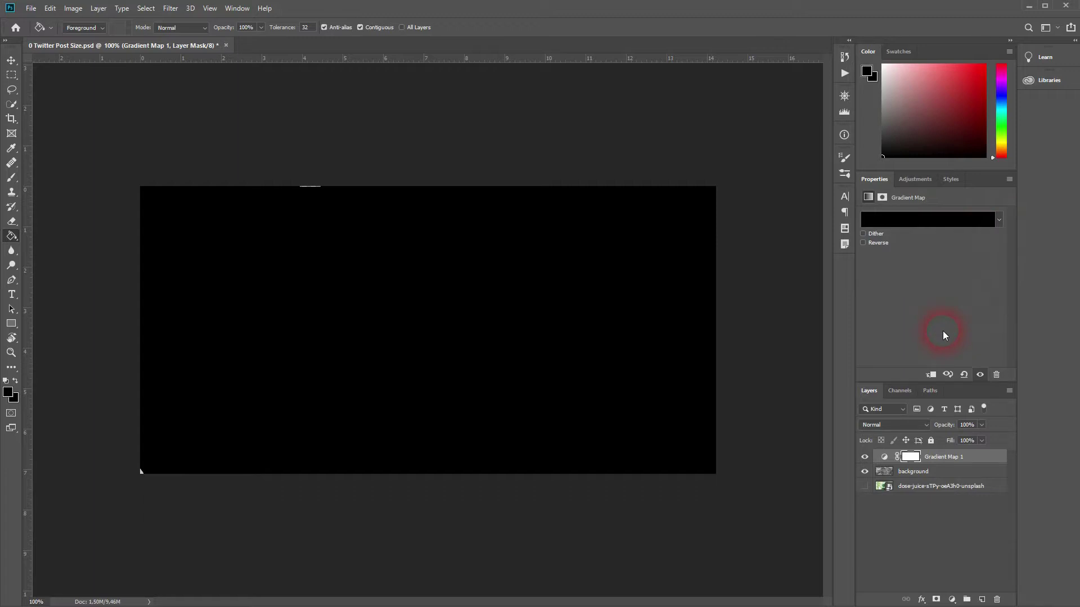
{"action": "key", "text": "ctrl+z"}
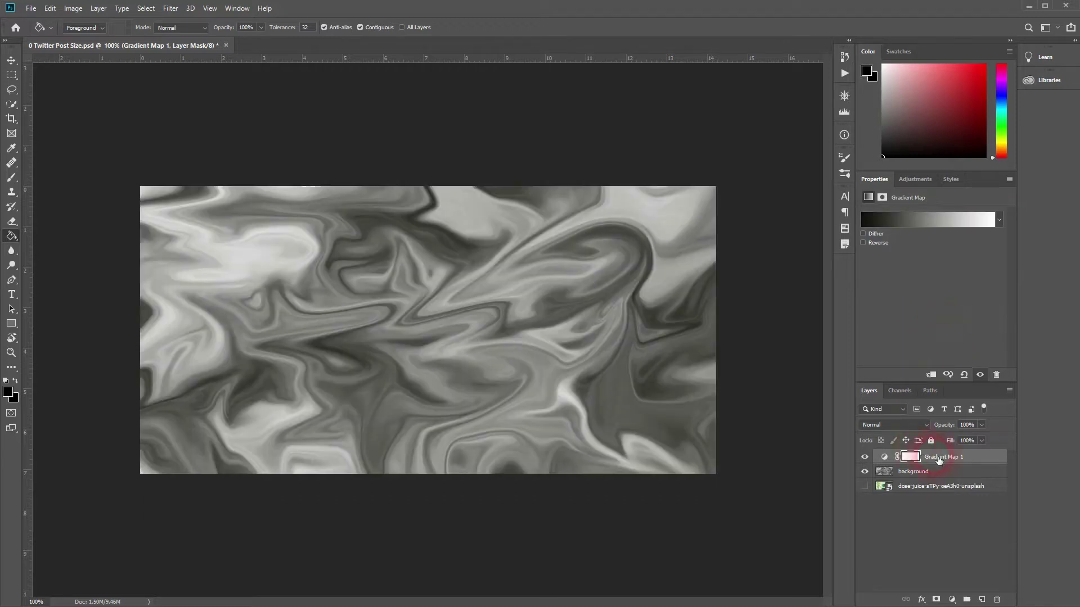
{"action": "left_click", "coordinate": [957, 218]}
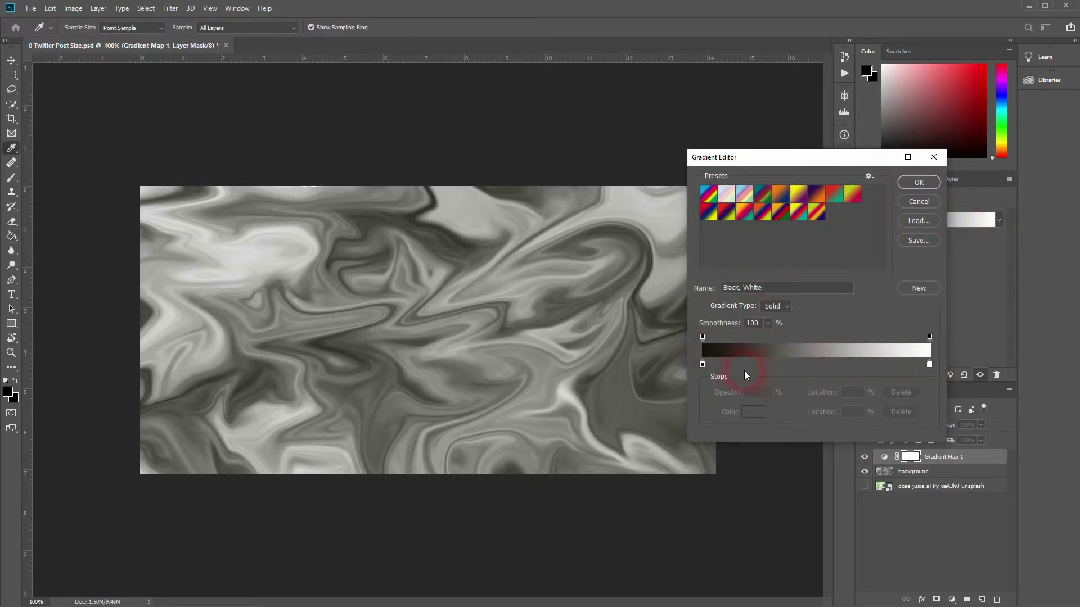
{"action": "double_click", "coordinate": [929, 364]}
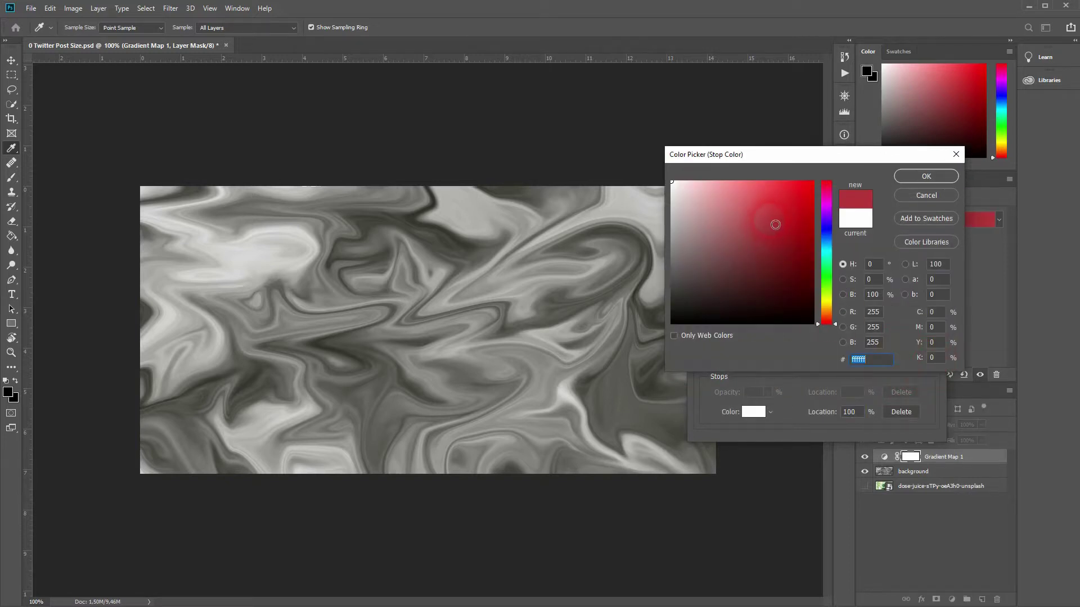
{"action": "type", "text": "ba3939"}
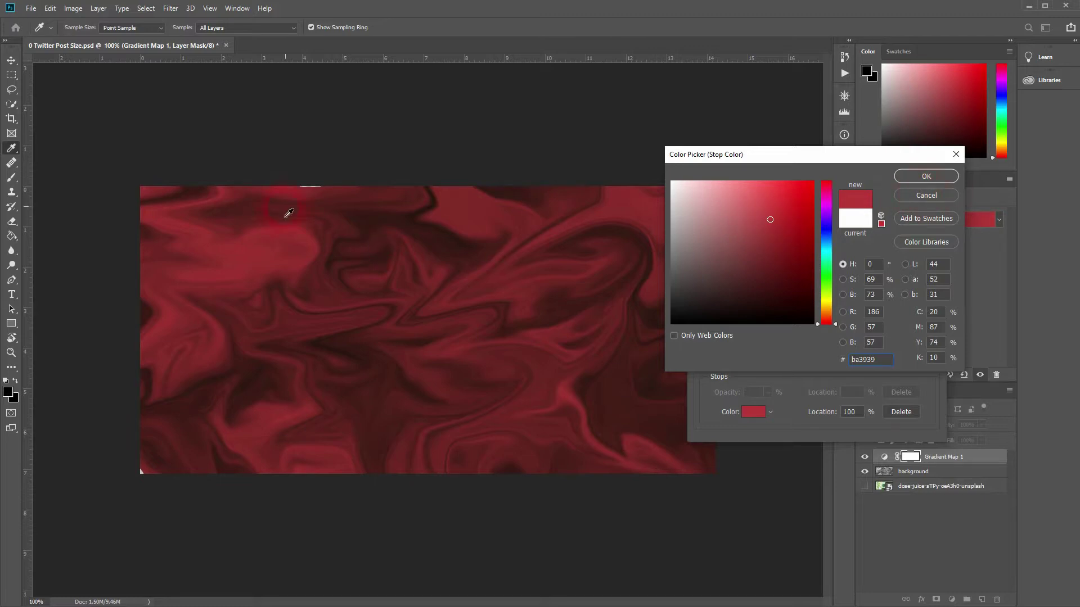
{"action": "left_click", "coordinate": [935, 194]}
{"action": "left_click", "coordinate": [918, 198]}
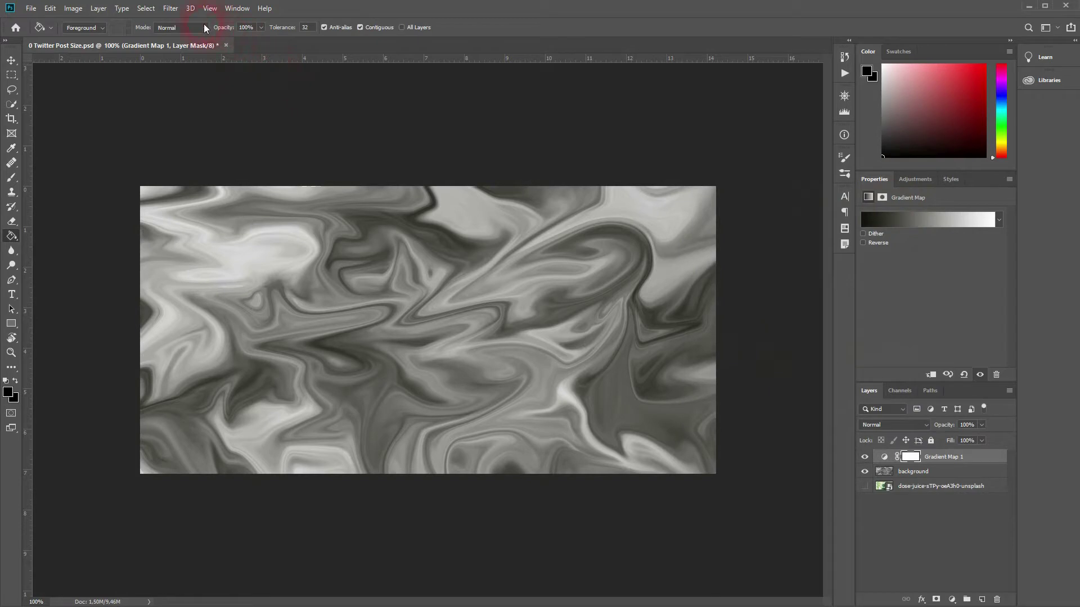
- Apply the Liquify filter to the background layer once more
{"action": "left_click", "coordinate": [172, 9]}
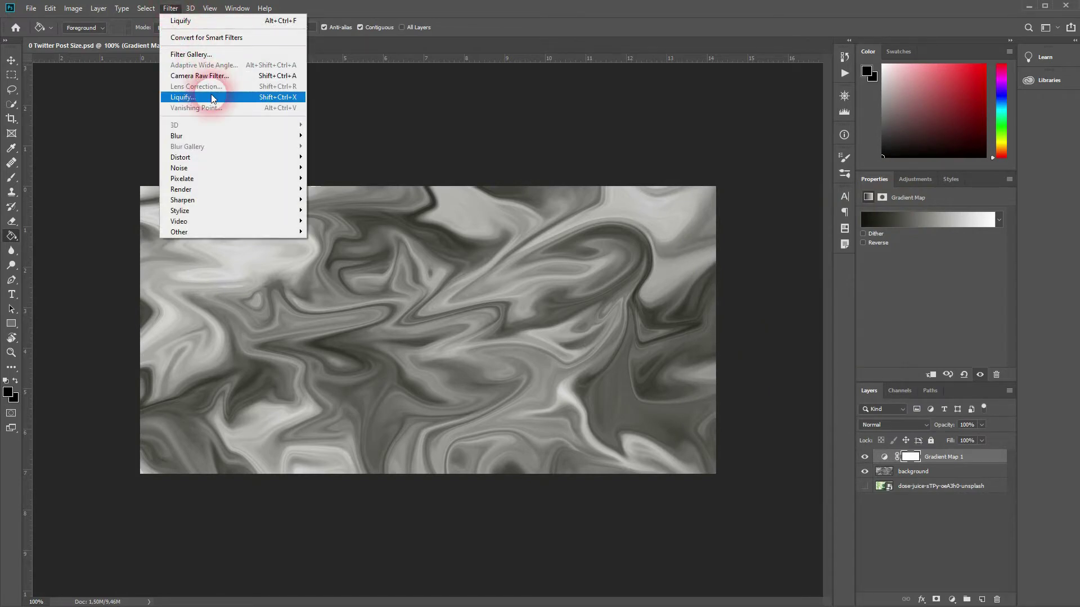
{"action": "left_click", "coordinate": [932, 486]}
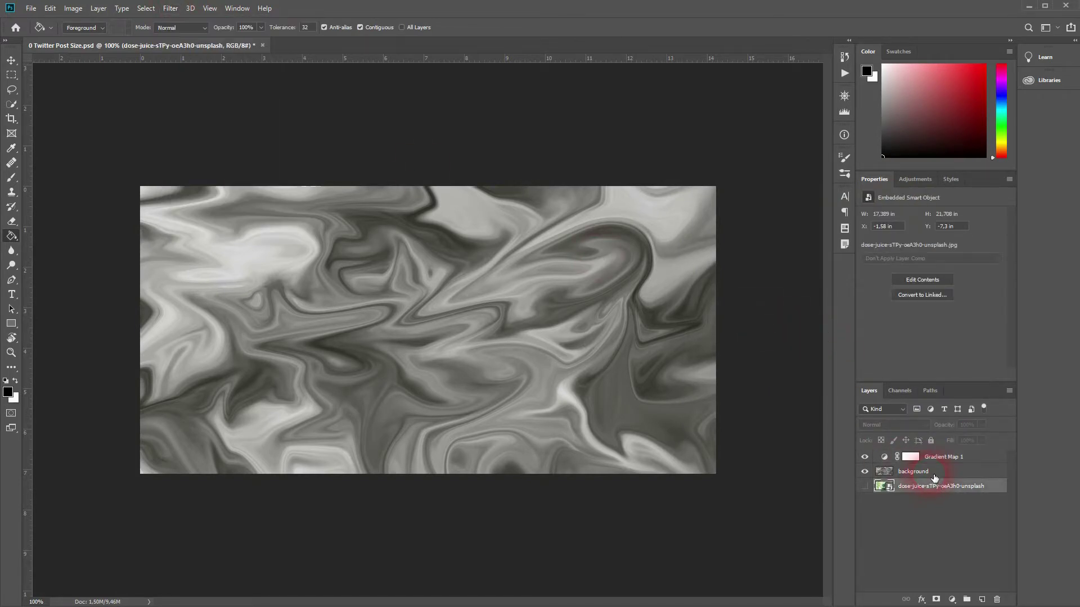
{"action": "left_click", "coordinate": [935, 474]}
{"action": "left_click", "coordinate": [170, 8]}
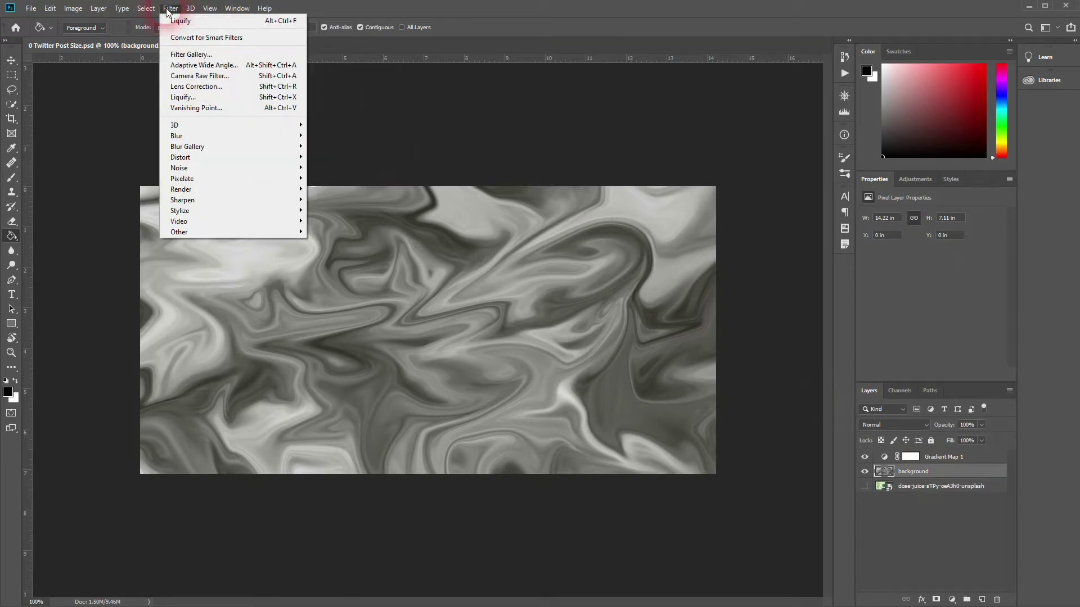
{"action": "left_click", "coordinate": [217, 94]}
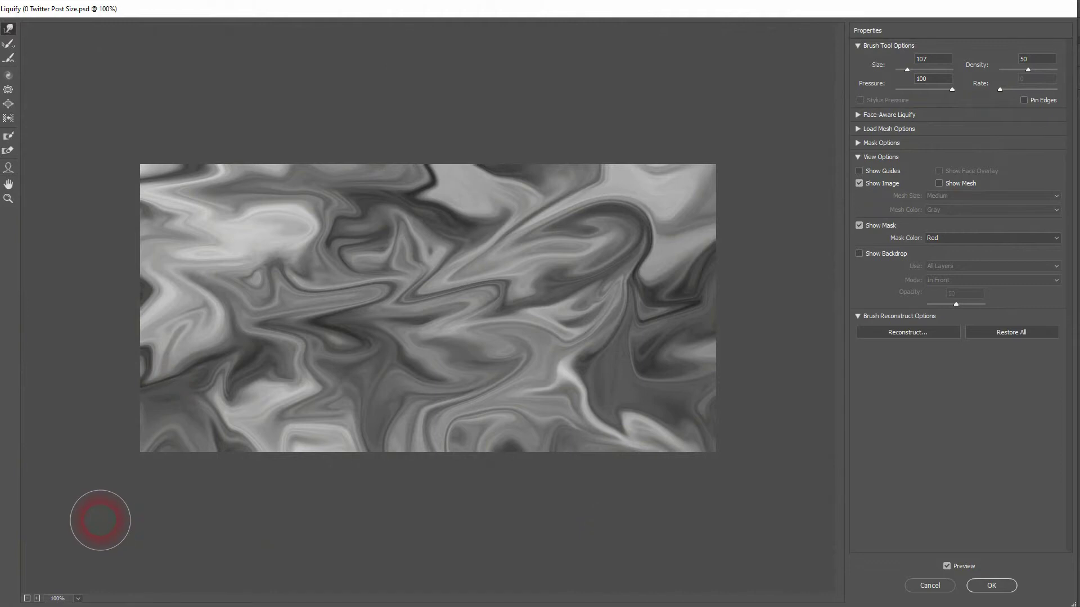
{"action": "left_click", "coordinate": [991, 585]}
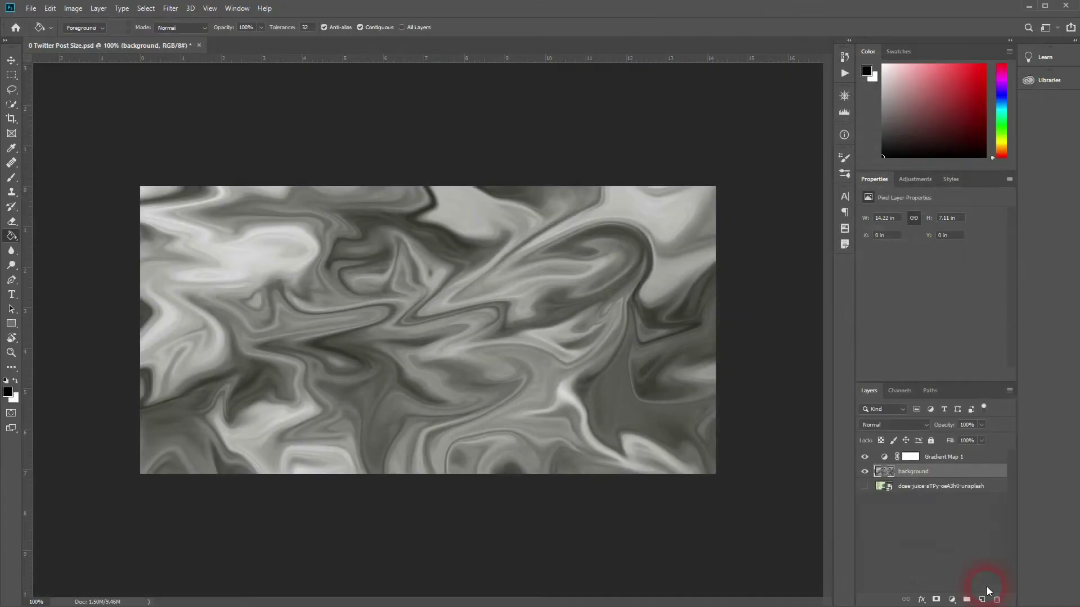
- Recolor the white end stop of the gradient map to a medium blue
{"action": "left_click", "coordinate": [951, 458]}
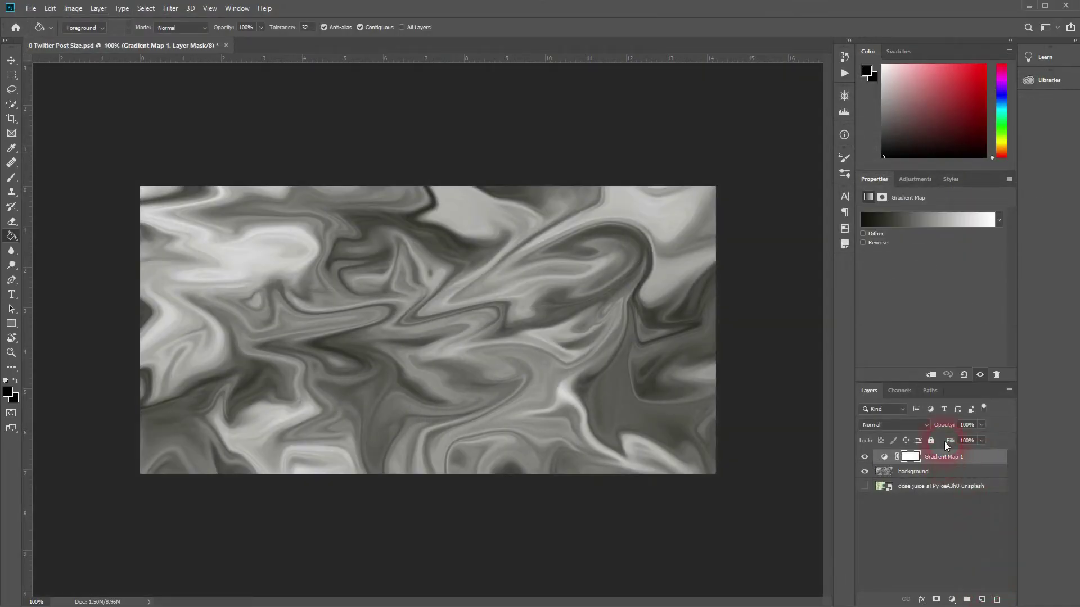
{"action": "left_click", "coordinate": [929, 221]}
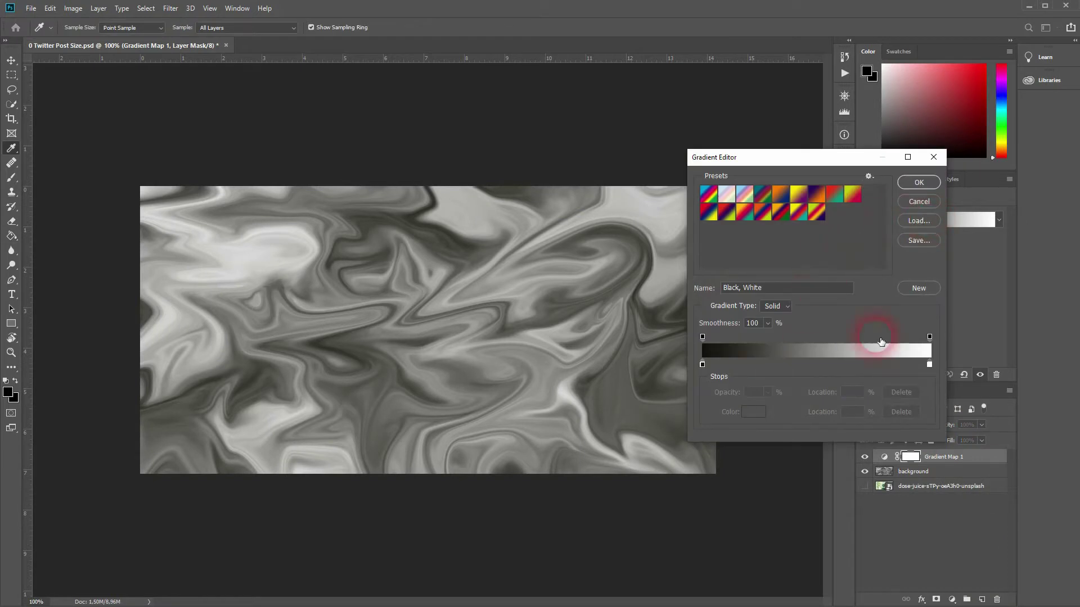
{"action": "double_click", "coordinate": [930, 363]}
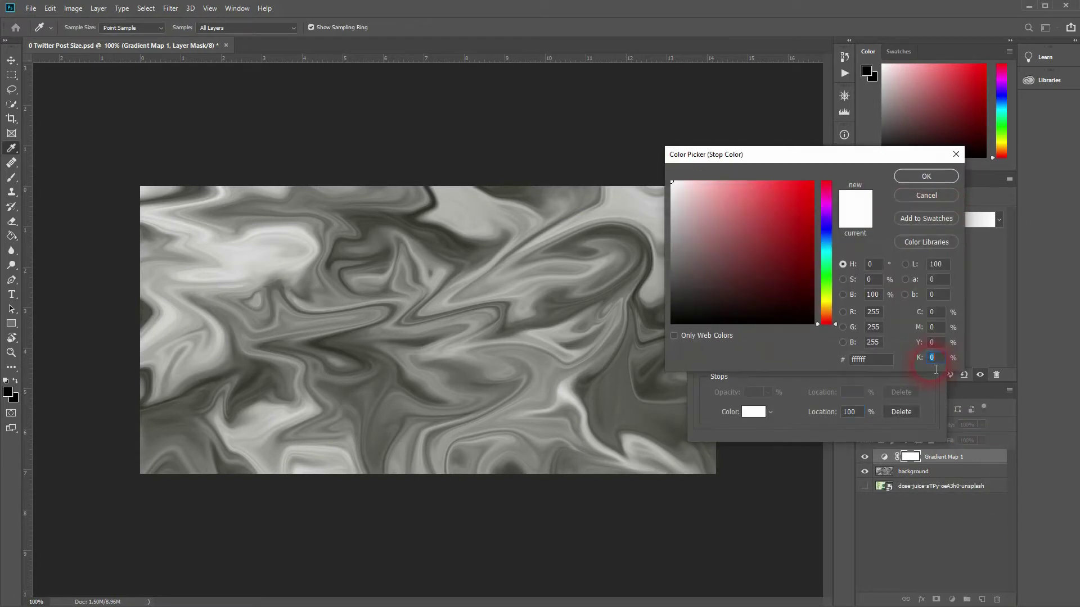
{"action": "left_click", "coordinate": [788, 240]}
{"action": "mouse_move", "coordinate": [782, 235]}
{"action": "left_mouse_down"}
{"action": "mouse_move", "coordinate": [752, 233]}
{"action": "mouse_move", "coordinate": [748, 203]}
{"action": "left_mouse_up"}
{"action": "left_click_drag", "start_coordinate": [829, 282], "coordinate": [829, 240]}
{"action": "left_click", "coordinate": [913, 179]}
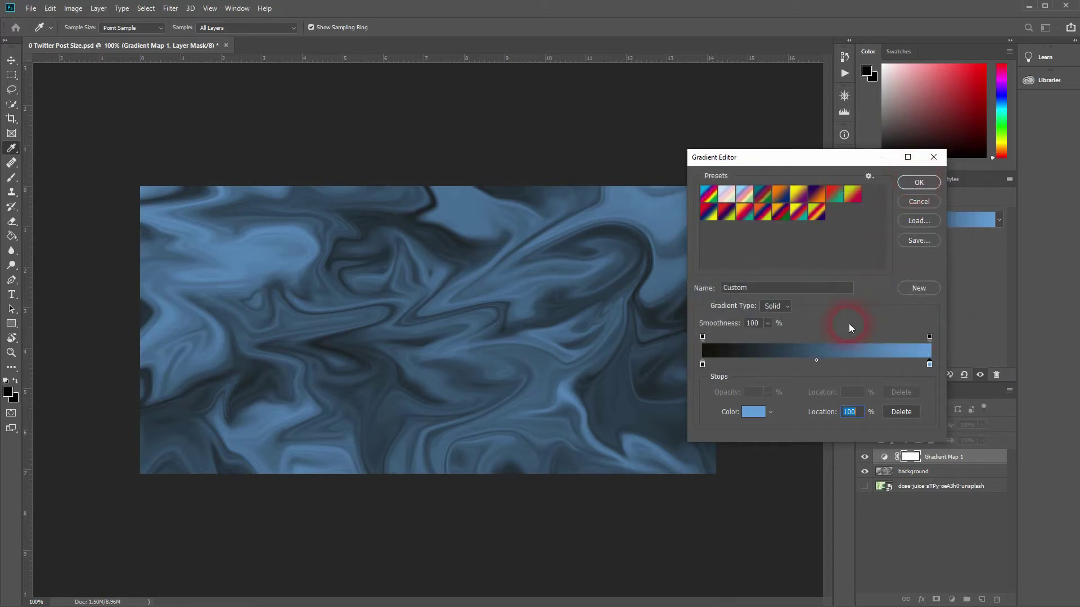
{"action": "left_click", "coordinate": [919, 183]}
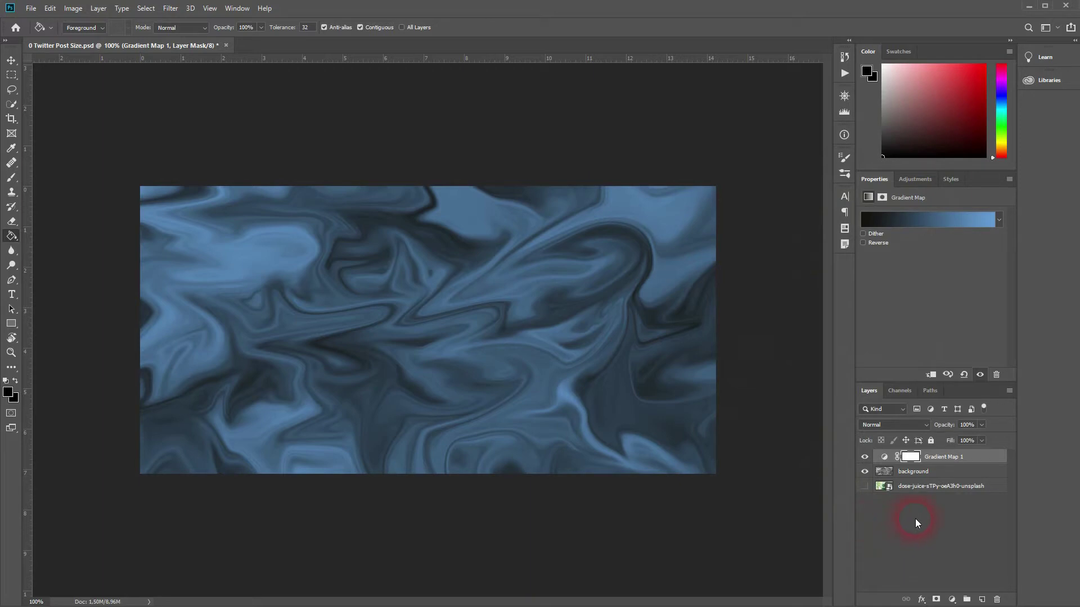
- Hide the gradient map and background layers, show the food photo layer and move it to the top of the layer stack
{"action": "left_click", "coordinate": [865, 471]}
{"action": "left_click", "coordinate": [865, 486]}
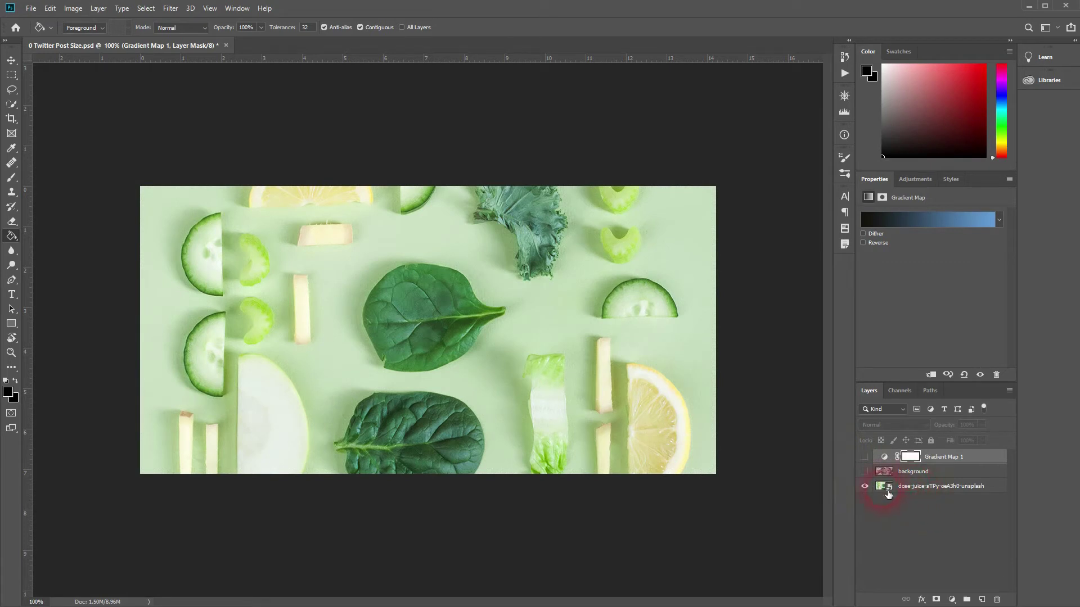
{"action": "left_click_drag", "start_coordinate": [937, 492], "coordinate": [936, 455]}
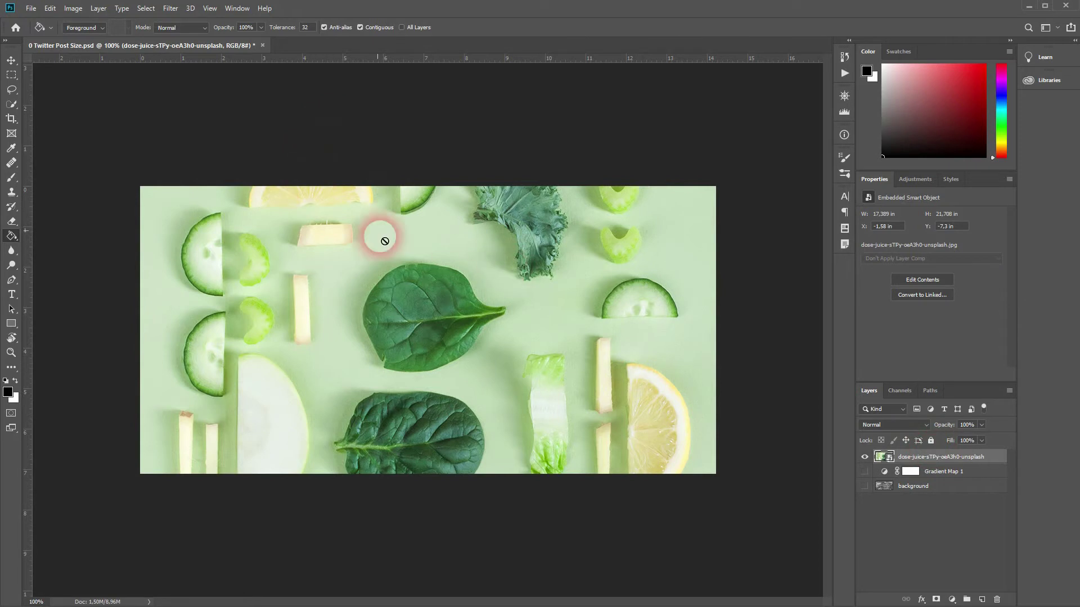
- Apply the Liquify filter to the food photo, warping the fruit and leaves into swirls with a size 107 brush
{"action": "left_click", "coordinate": [171, 9]}
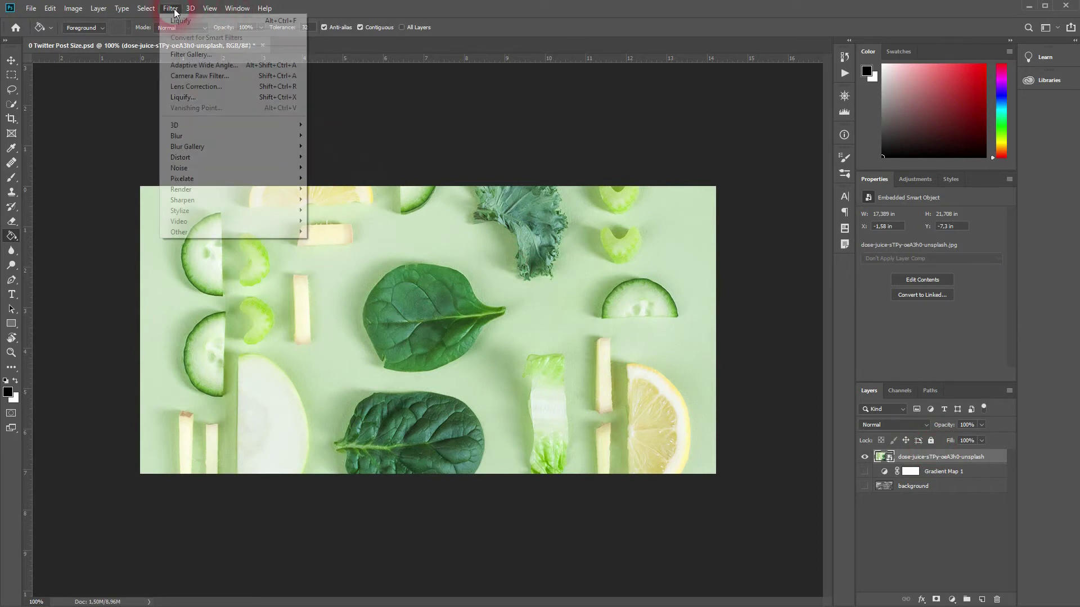
{"action": "left_click", "coordinate": [229, 101]}
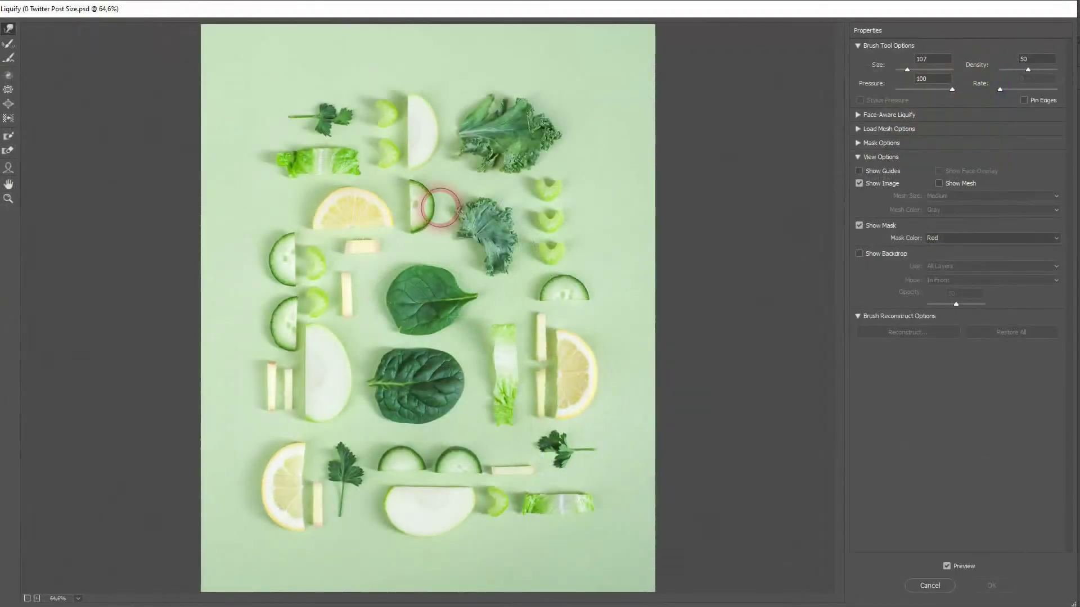
{"action": "mouse_move", "coordinate": [406, 224]}
{"action": "left_mouse_down"}
{"action": "mouse_move", "coordinate": [488, 238]}
{"action": "mouse_move", "coordinate": [471, 323]}
{"action": "mouse_move", "coordinate": [364, 365]}
{"action": "mouse_move", "coordinate": [451, 358]}
{"action": "mouse_move", "coordinate": [466, 411]}
{"action": "mouse_move", "coordinate": [372, 435]}
{"action": "mouse_move", "coordinate": [416, 443]}
{"action": "mouse_move", "coordinate": [302, 394]}
{"action": "mouse_move", "coordinate": [325, 470]}
{"action": "mouse_move", "coordinate": [325, 387]}
{"action": "mouse_move", "coordinate": [285, 389]}
{"action": "mouse_move", "coordinate": [267, 433]}
{"action": "mouse_move", "coordinate": [293, 487]}
{"action": "mouse_move", "coordinate": [543, 503]}
{"action": "mouse_move", "coordinate": [563, 308]}
{"action": "mouse_move", "coordinate": [498, 145]}
{"action": "mouse_move", "coordinate": [447, 123]}
{"action": "mouse_move", "coordinate": [349, 151]}
{"action": "mouse_move", "coordinate": [310, 239]}
{"action": "mouse_move", "coordinate": [373, 414]}
{"action": "mouse_move", "coordinate": [465, 282]}
{"action": "mouse_move", "coordinate": [363, 338]}
{"action": "mouse_move", "coordinate": [518, 212]}
{"action": "mouse_move", "coordinate": [572, 199]}
{"action": "mouse_move", "coordinate": [473, 493]}
{"action": "mouse_move", "coordinate": [275, 296]}
{"action": "mouse_move", "coordinate": [301, 223]}
{"action": "mouse_move", "coordinate": [551, 284]}
{"action": "mouse_move", "coordinate": [409, 390]}
{"action": "mouse_move", "coordinate": [343, 368]}
{"action": "mouse_move", "coordinate": [372, 390]}
{"action": "mouse_move", "coordinate": [570, 249]}
{"action": "mouse_move", "coordinate": [418, 310]}
{"action": "mouse_move", "coordinate": [486, 100]}
{"action": "mouse_move", "coordinate": [500, 450]}
{"action": "mouse_move", "coordinate": [461, 196]}
{"action": "mouse_move", "coordinate": [471, 250]}
{"action": "left_mouse_up"}
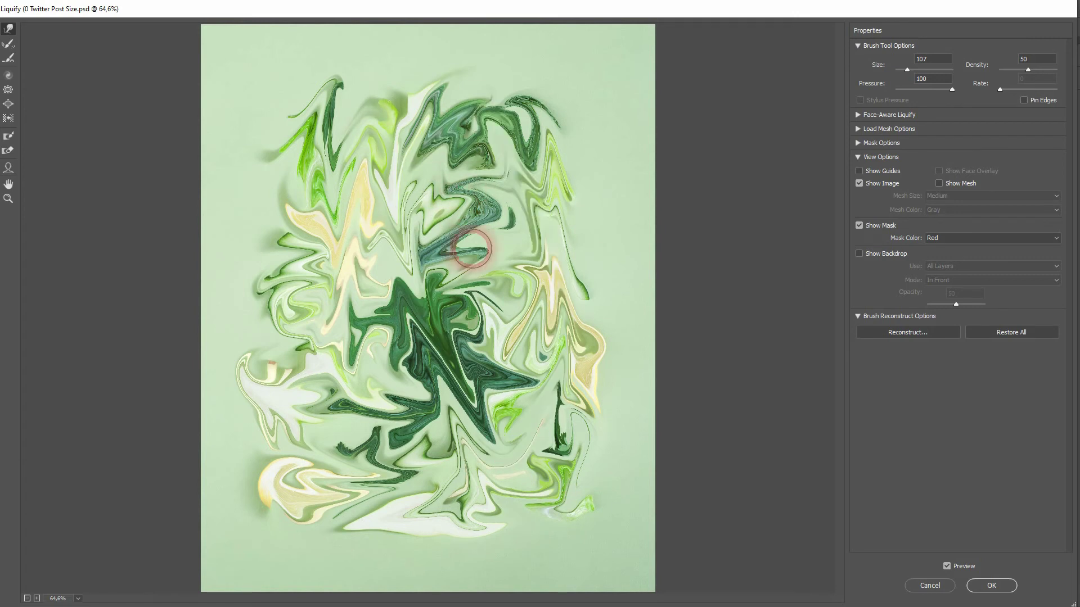
{"action": "left_click", "coordinate": [992, 585]}
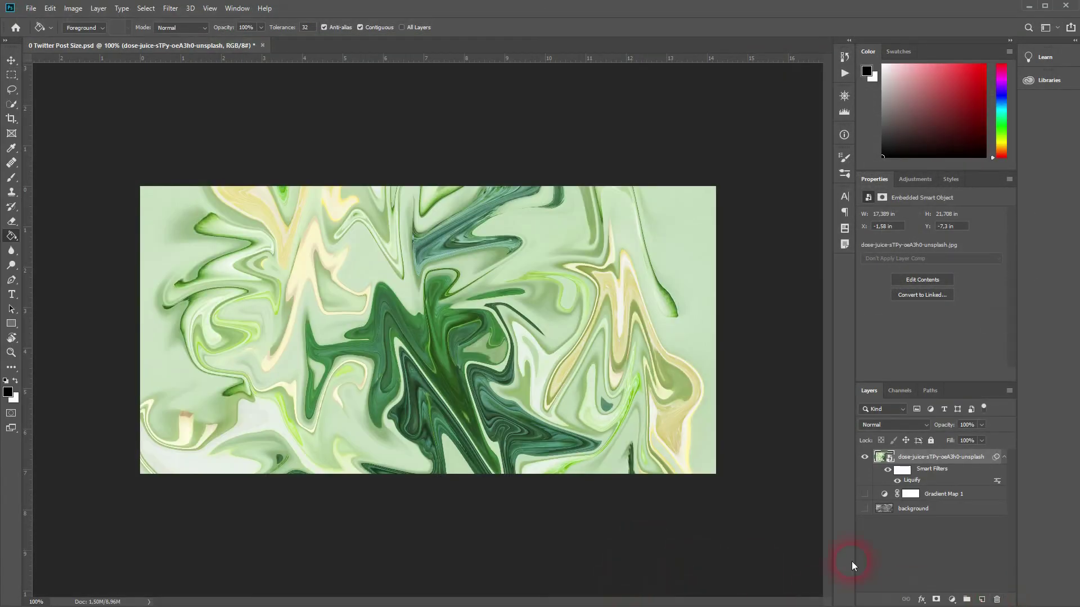
- Move the visible gradient map above the liquified food photo, and show the background layer in place of the photo
{"action": "left_click_drag", "start_coordinate": [950, 500], "coordinate": [945, 454]}
{"action": "left_click", "coordinate": [865, 457]}
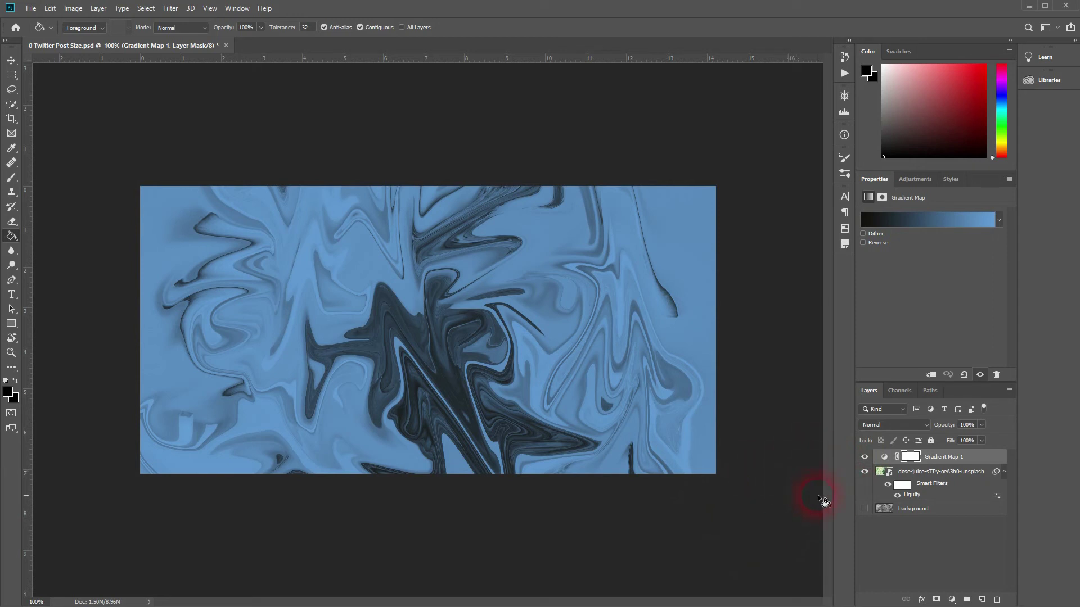
{"action": "left_click", "coordinate": [865, 509]}
{"action": "left_click", "coordinate": [864, 472]}
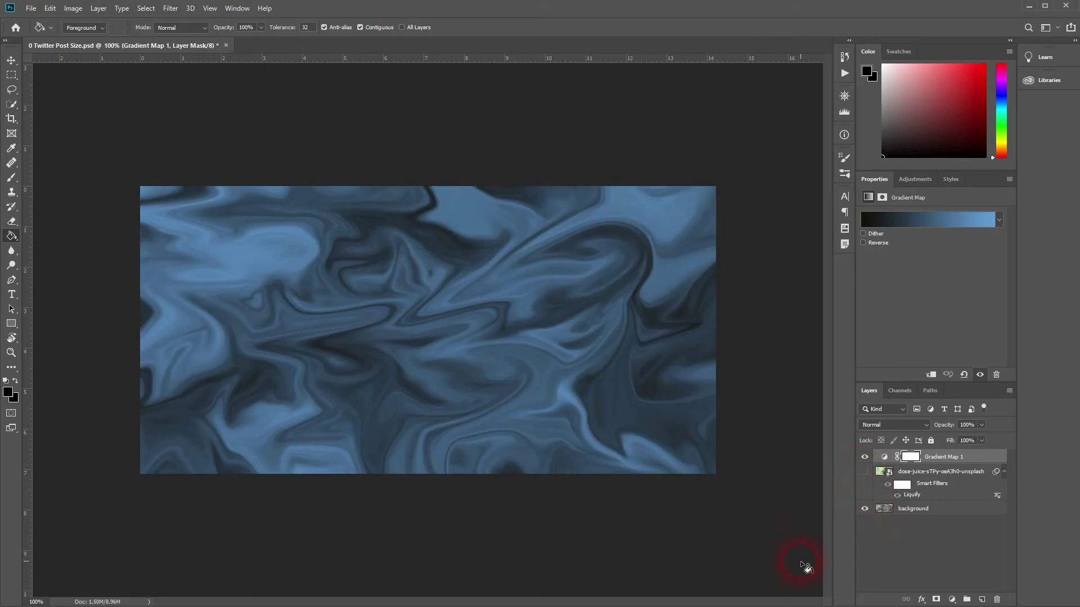